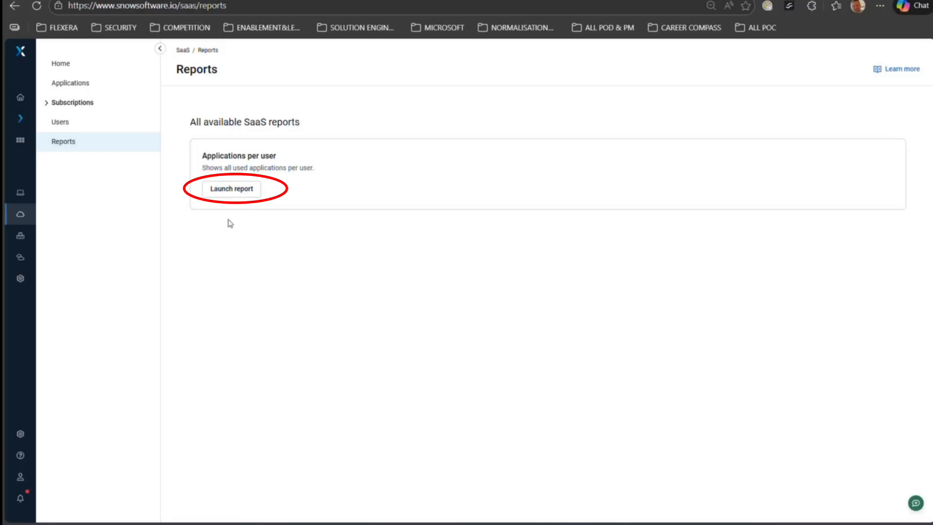
- Launch the Applications per user report and apply the criterion Application equals to Databricks
left_click(236, 189)
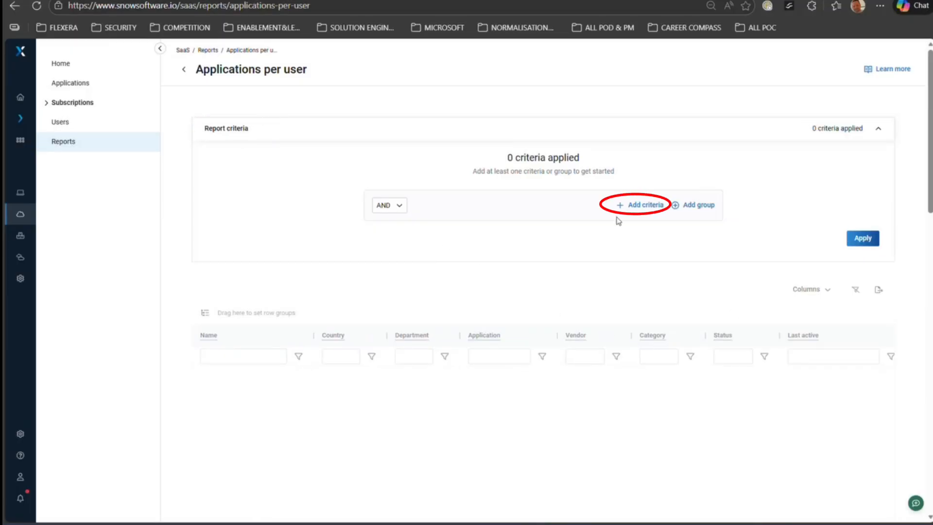
left_click(642, 204)
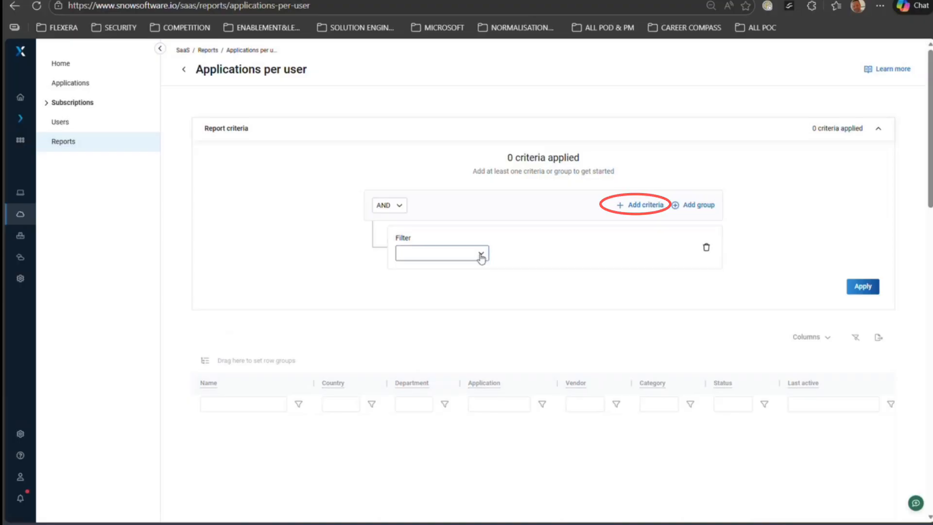
left_click(481, 257)
left_click(447, 348)
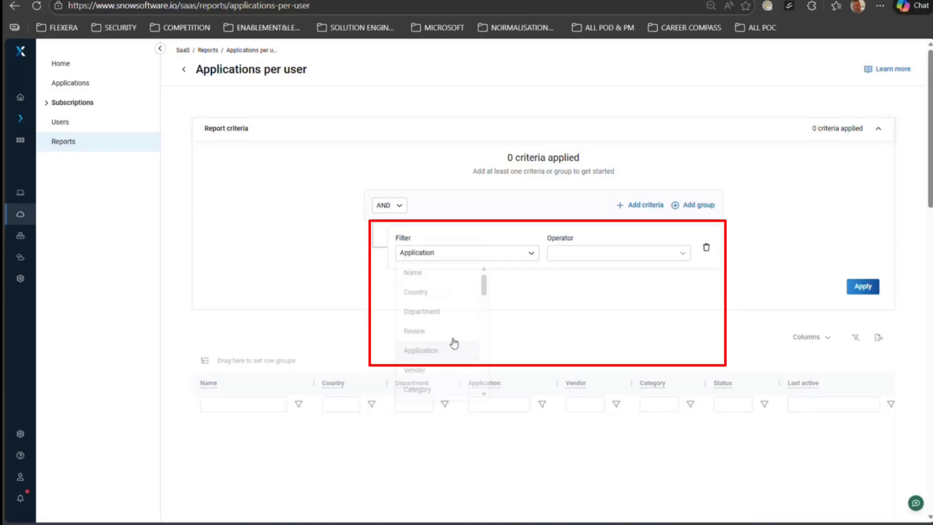
left_click(669, 258)
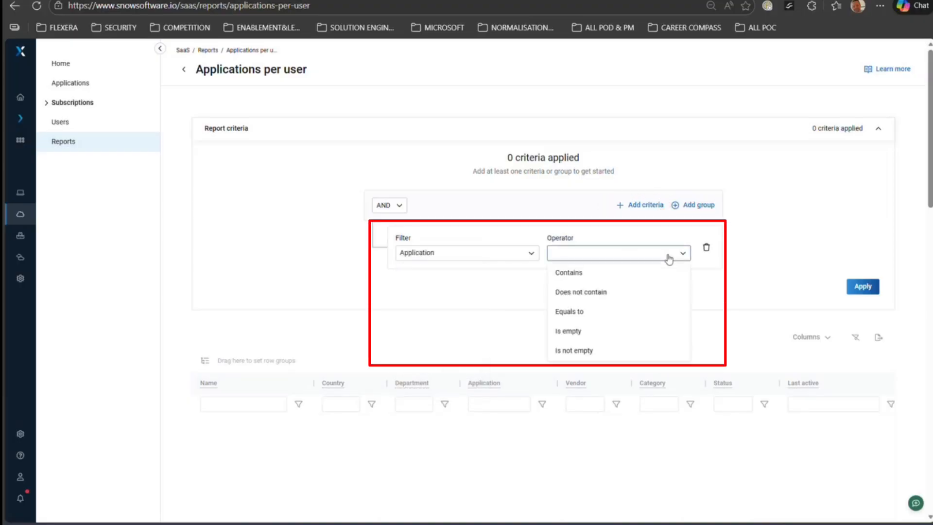
left_click(594, 317)
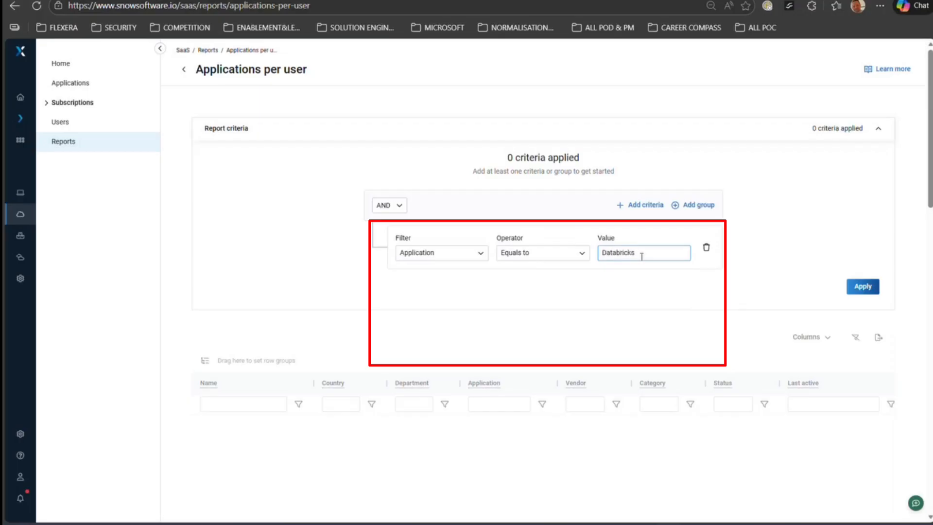
left_click(864, 287)
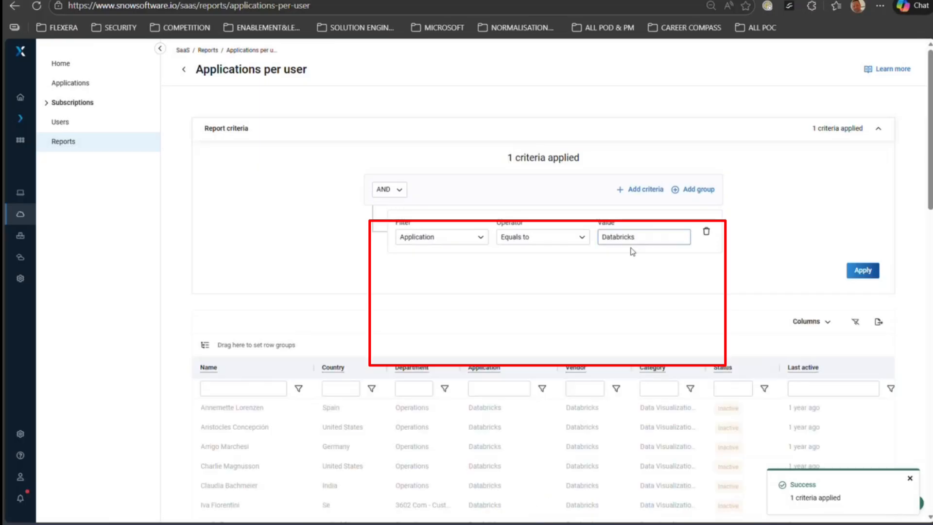
- Change the report criterion to Application contains hack and apply it
left_click(581, 239)
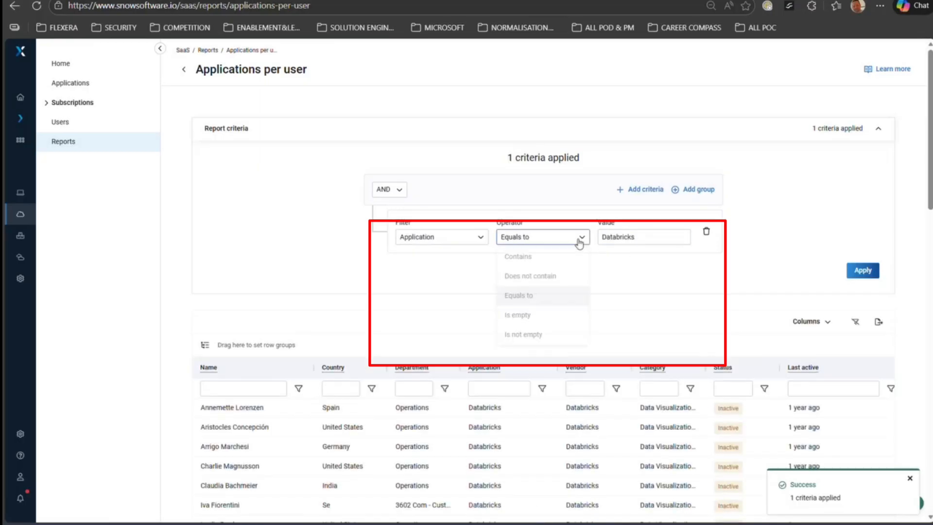
left_click(640, 274)
scroll(314, 267, "down", 2)
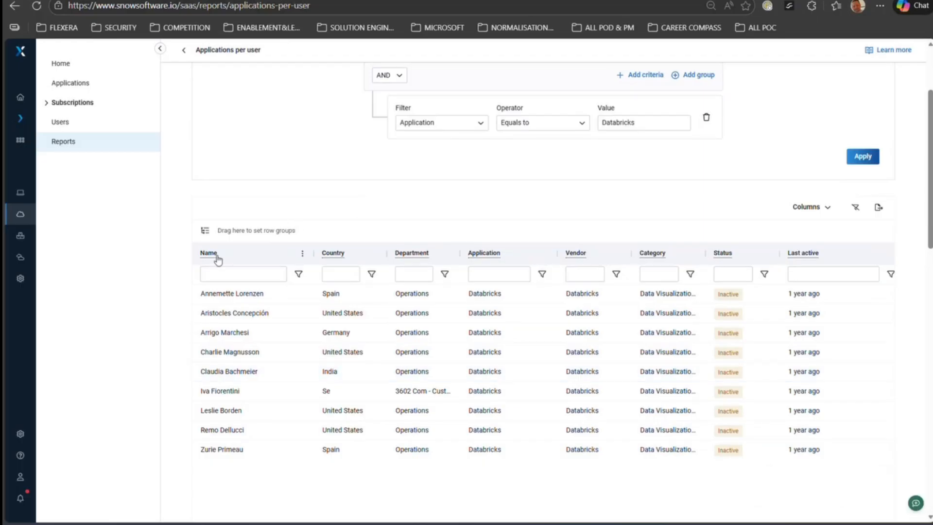
scroll(377, 208, "up", 2)
left_click(648, 236)
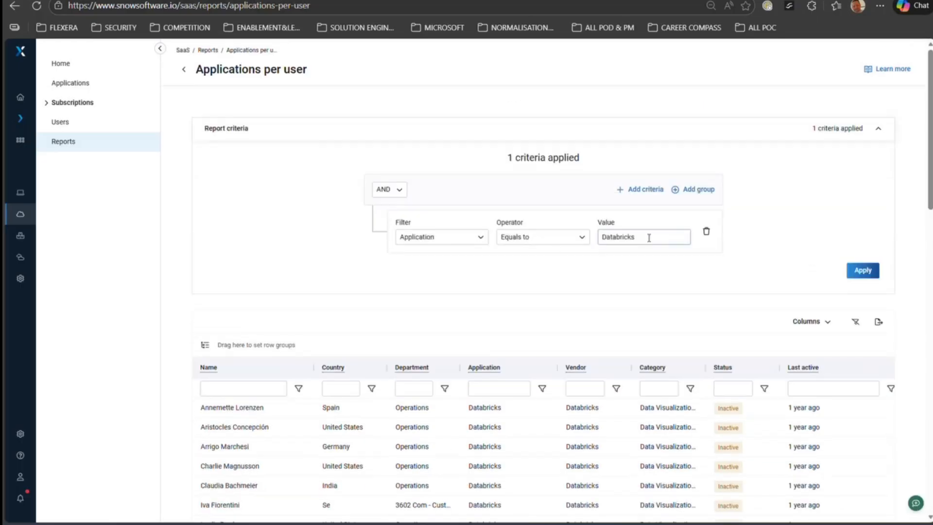
double_click(641, 236)
left_click(582, 237)
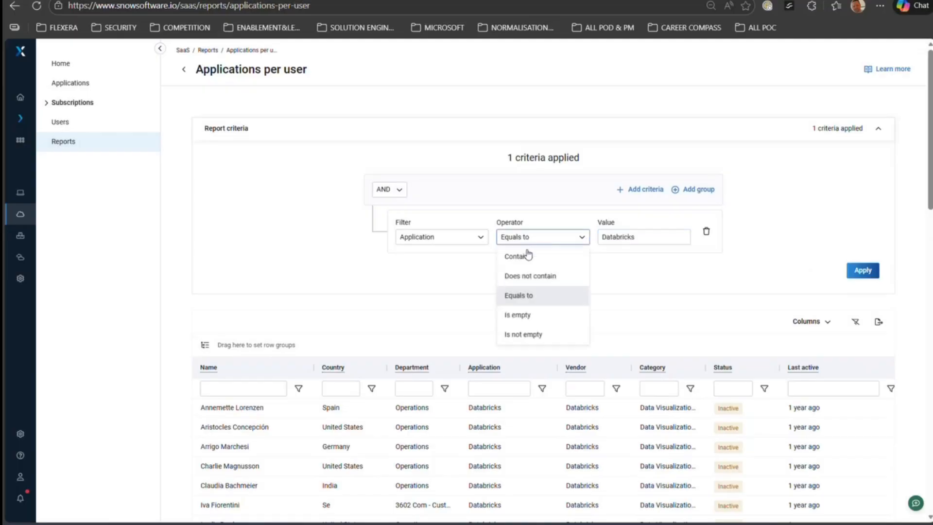
left_click(527, 254)
double_click(639, 237)
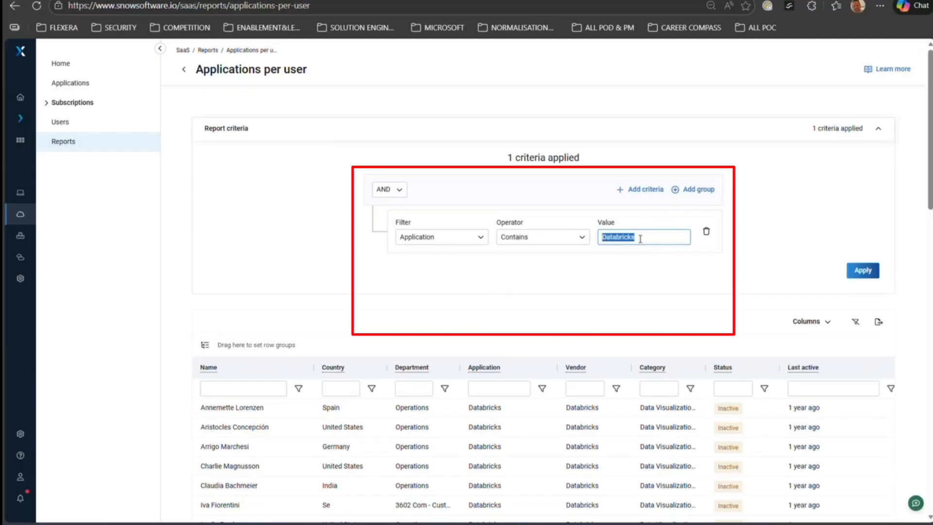
type("hack")
left_click(863, 270)
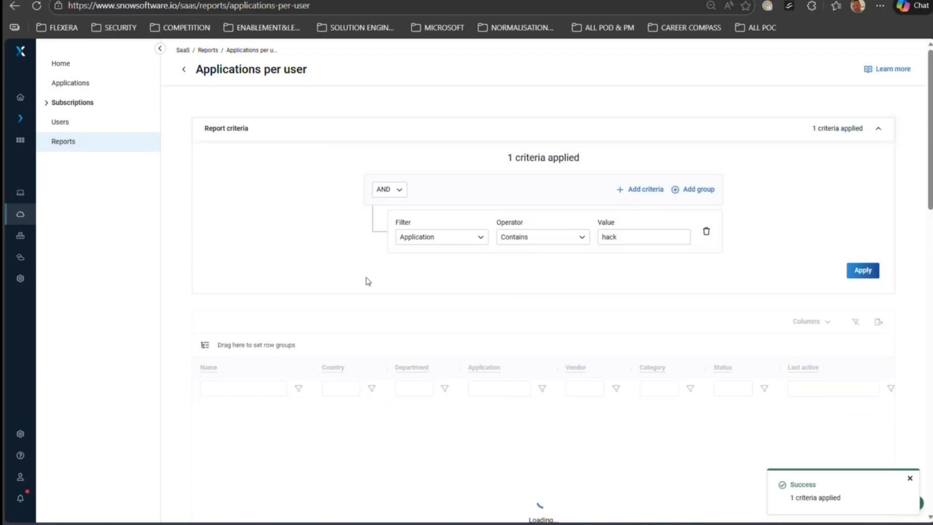
- Group the report rows by Application and expand the HackerOne group
scroll(457, 281, "down", 3)
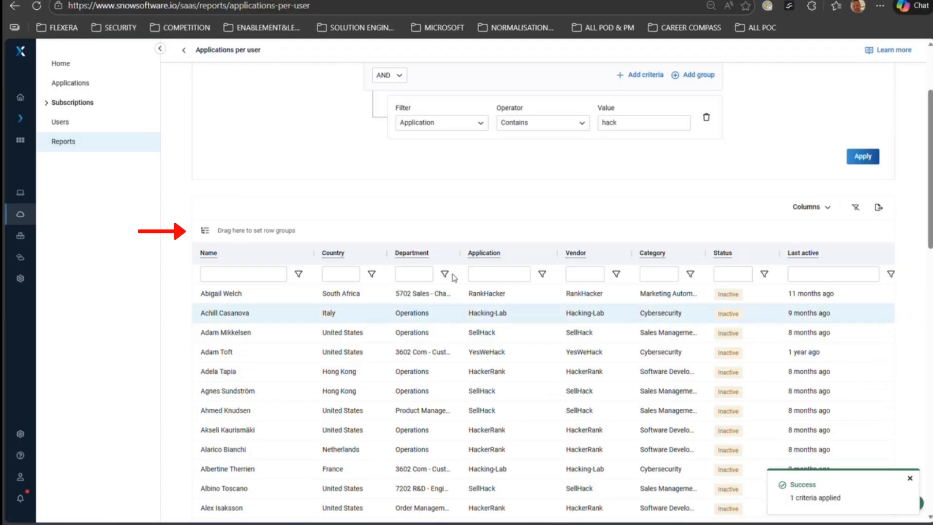
left_click_drag(493, 257, 282, 232)
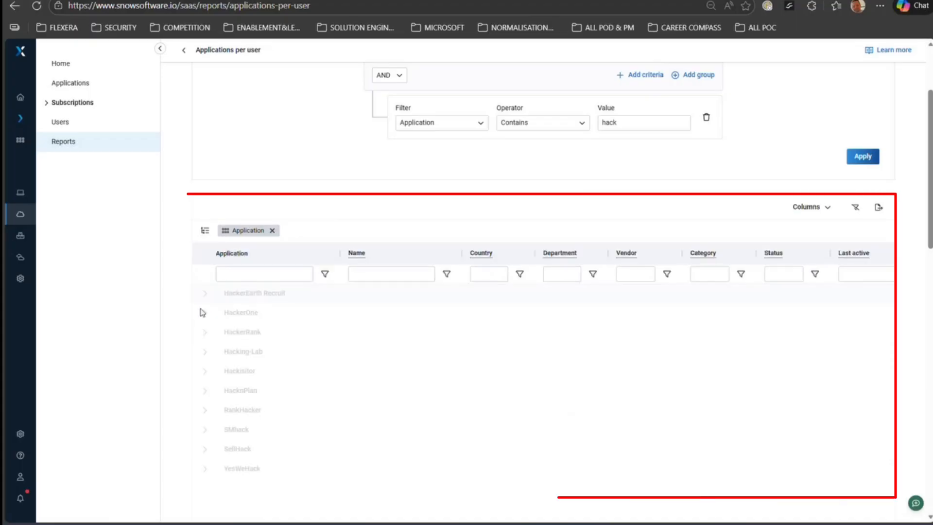
left_click(206, 314)
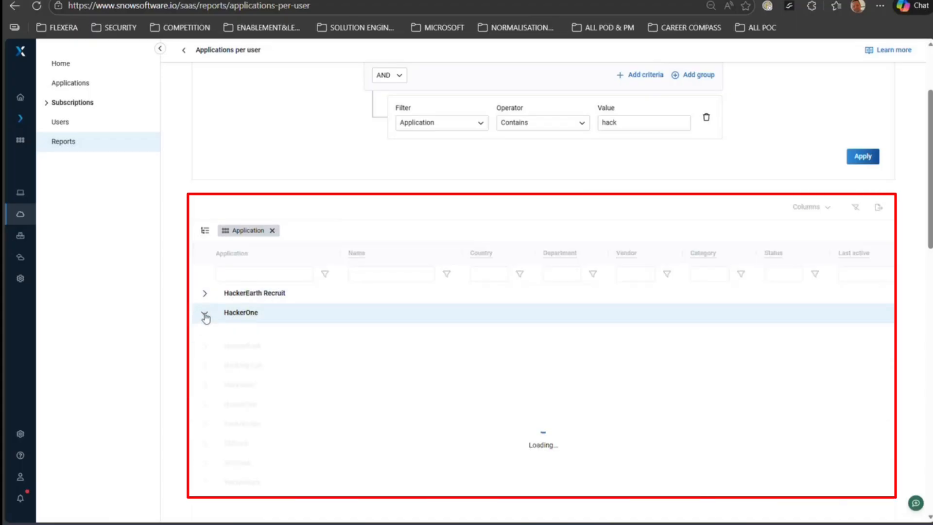
- Replace the Application criterion with an AND group containing the criterion Country equals to Sweden
scroll(601, 212, "up", 3)
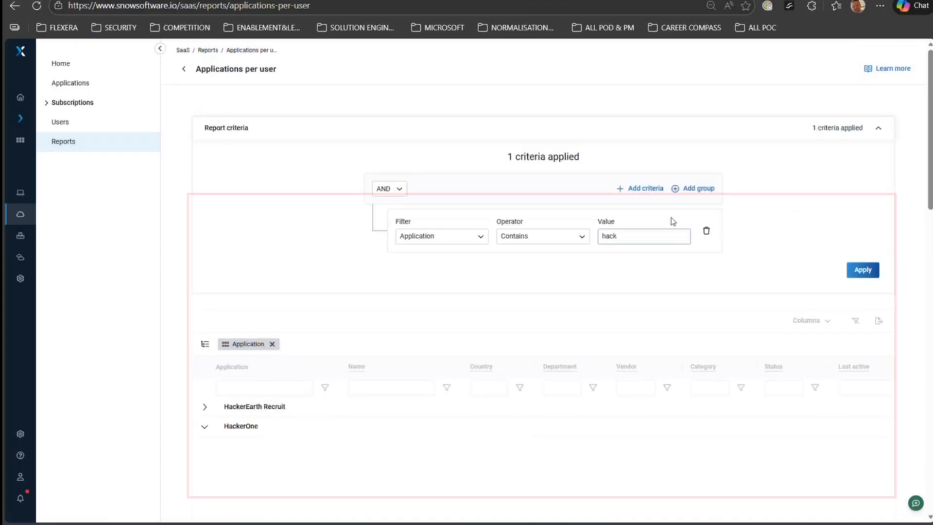
left_click(704, 231)
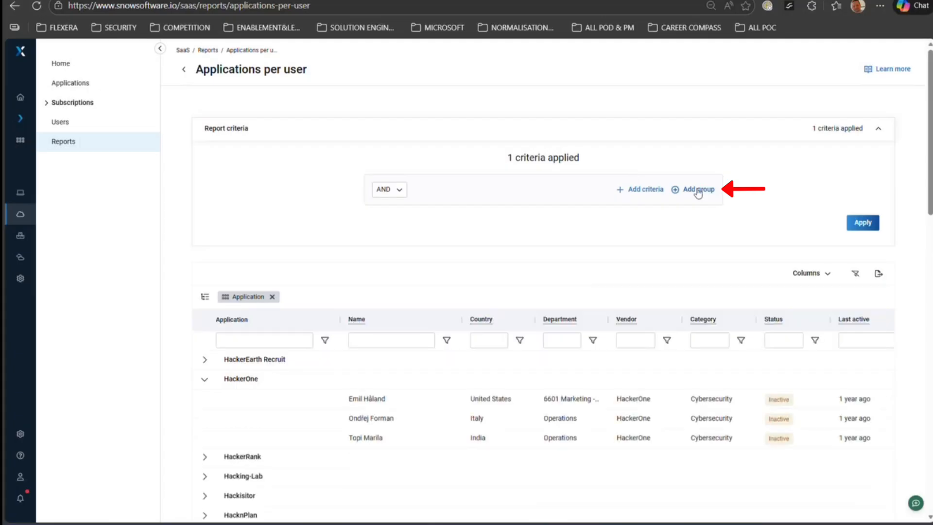
left_click(698, 191)
left_click(411, 231)
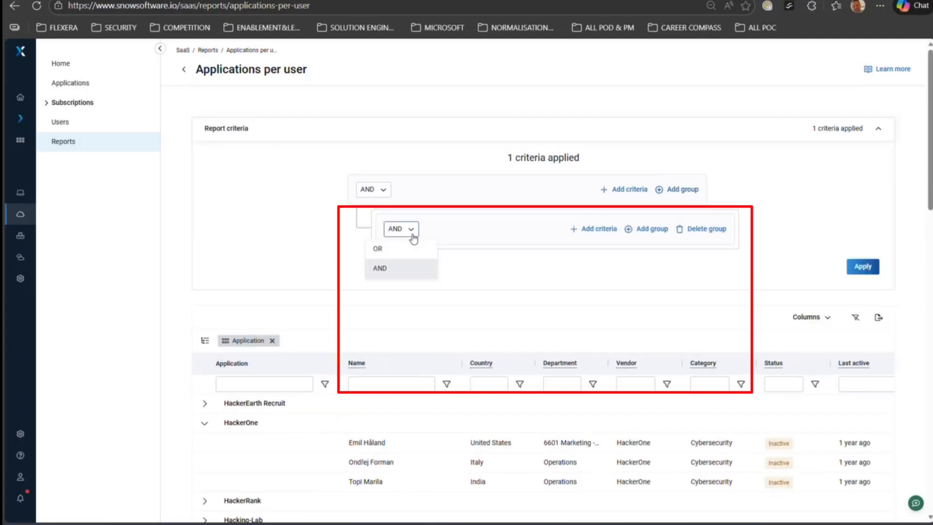
left_click(437, 260)
left_click(594, 234)
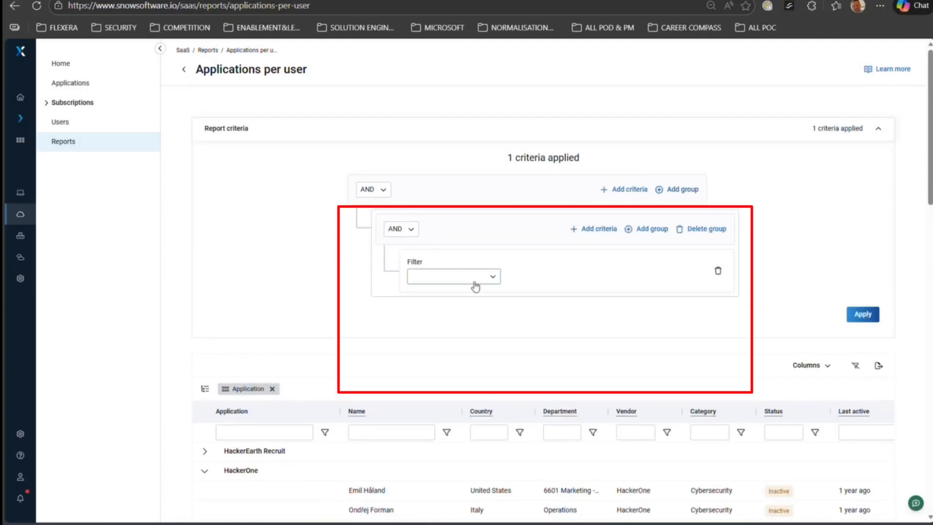
left_click(475, 278)
left_click(451, 317)
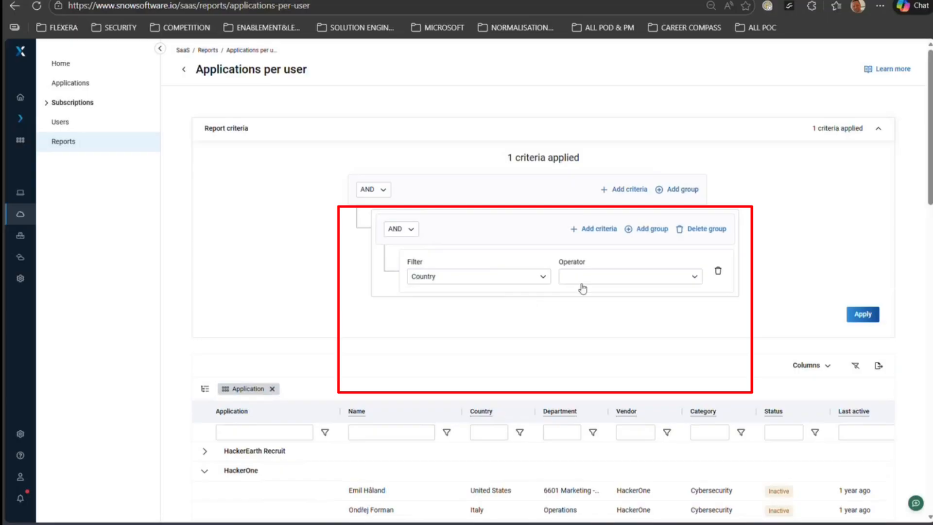
left_click(657, 281)
left_click(593, 335)
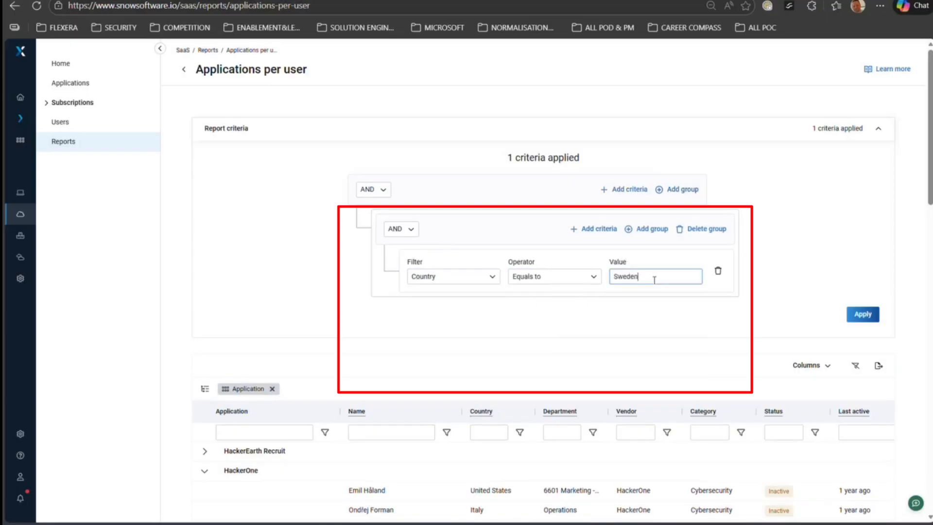
- Add the criterion Vendor contains Microsoft to the same group and apply the report criteria
left_click(602, 235)
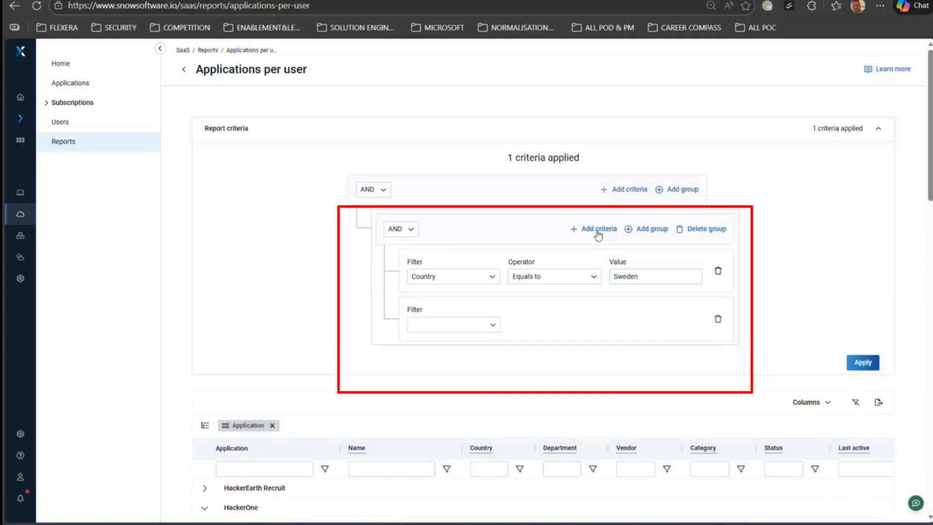
left_click(450, 324)
left_click(474, 440)
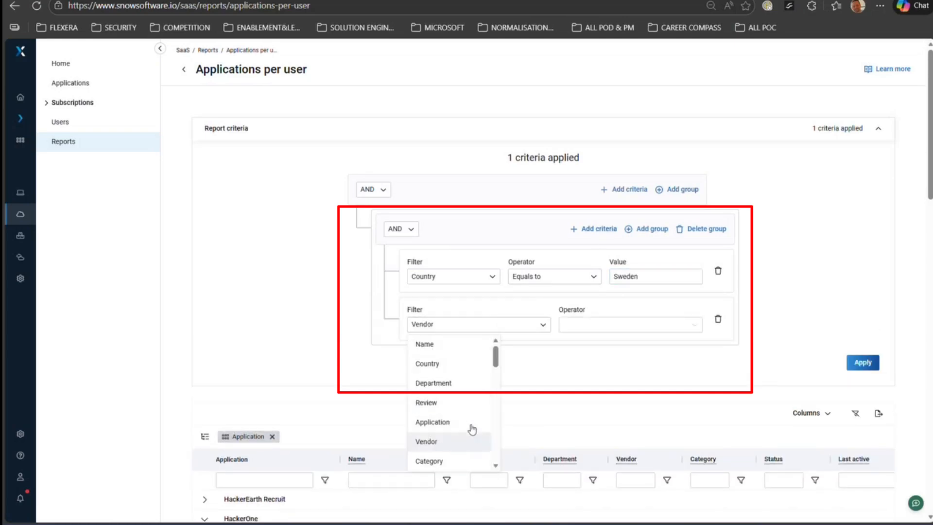
left_click(612, 325)
left_click(581, 344)
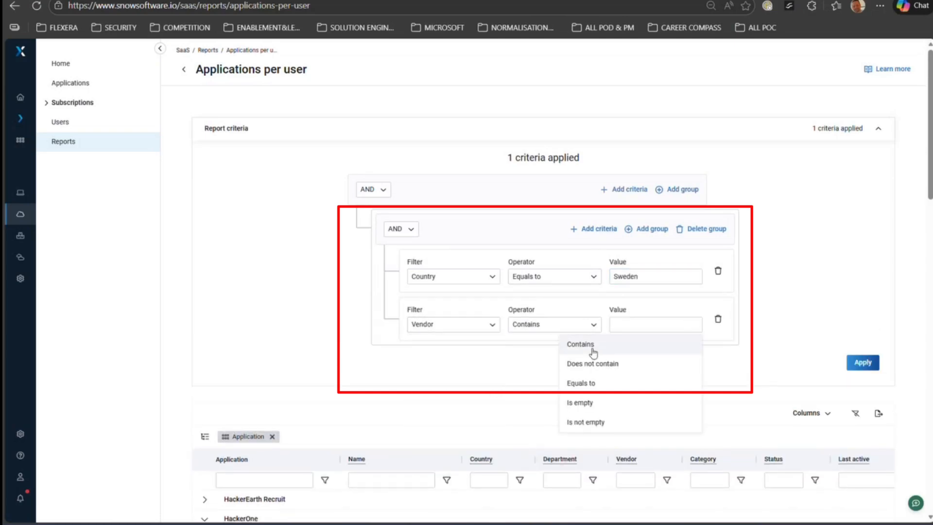
left_click(670, 324)
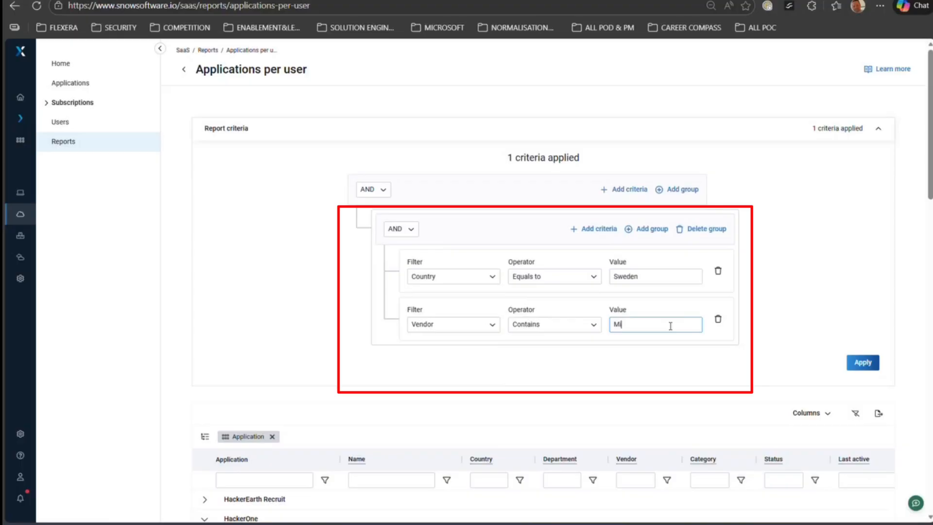
type("Microsoft")
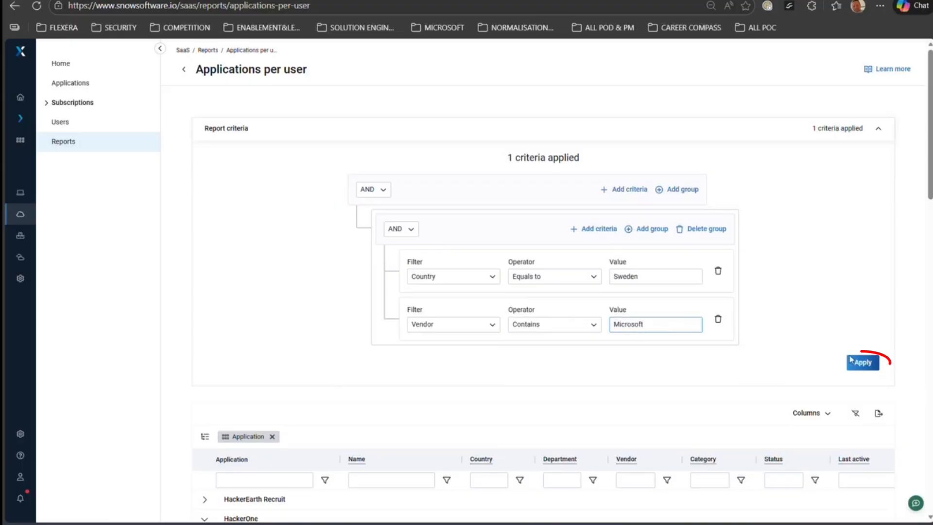
left_click(866, 364)
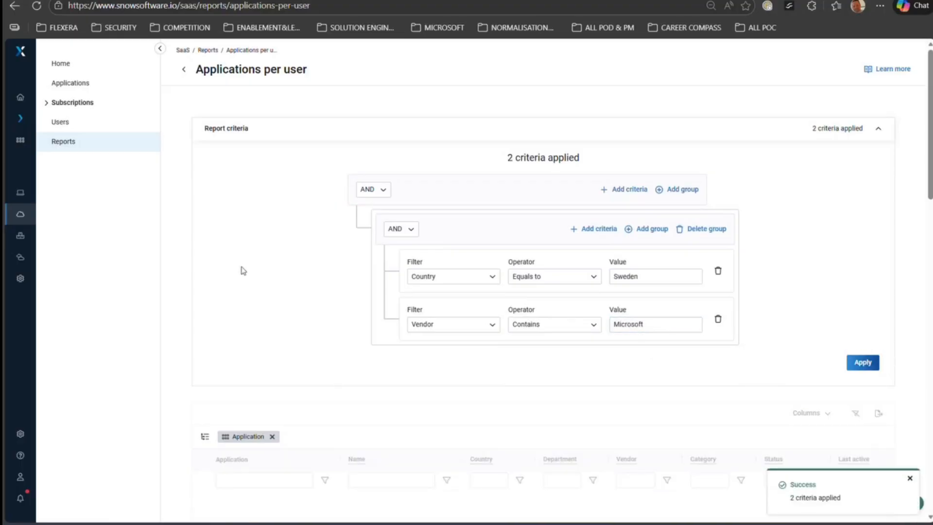
- Remove the Application row grouping from the report and review the individual user rows
scroll(252, 270, "down", 2)
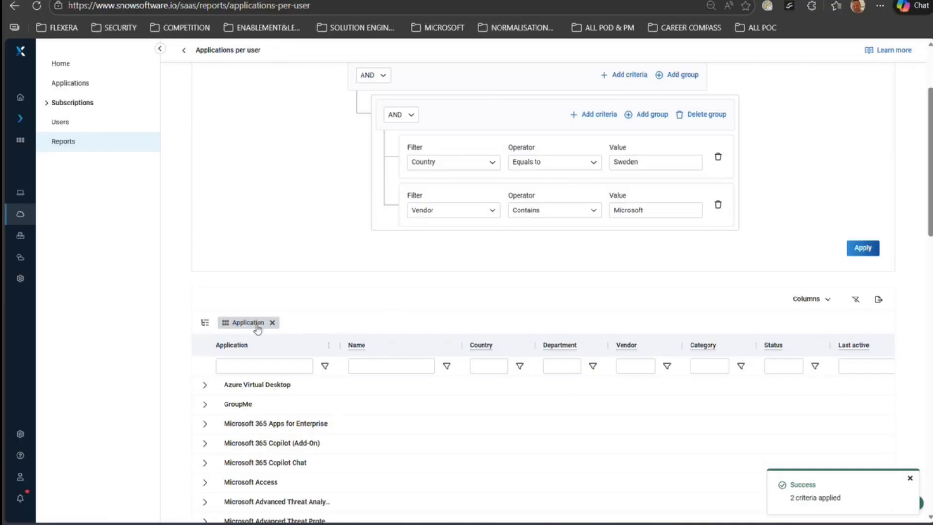
left_click(277, 323)
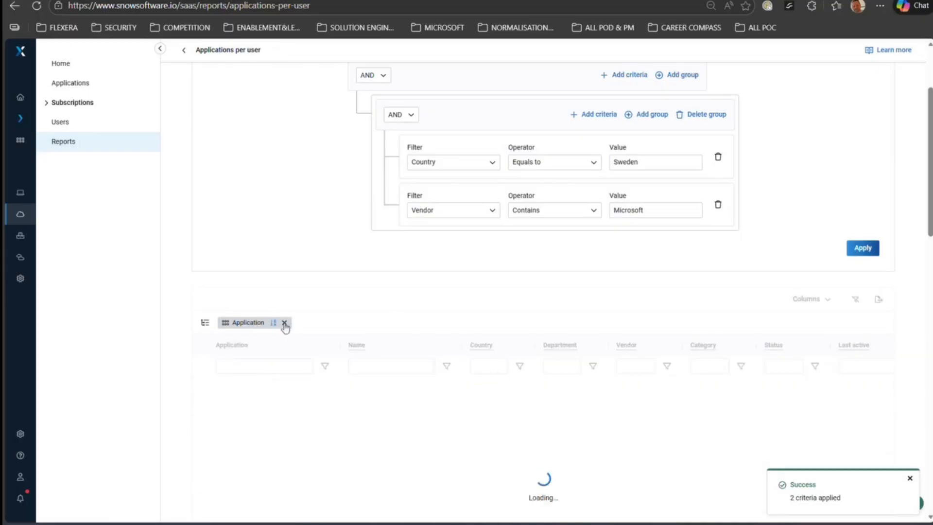
left_click(285, 323)
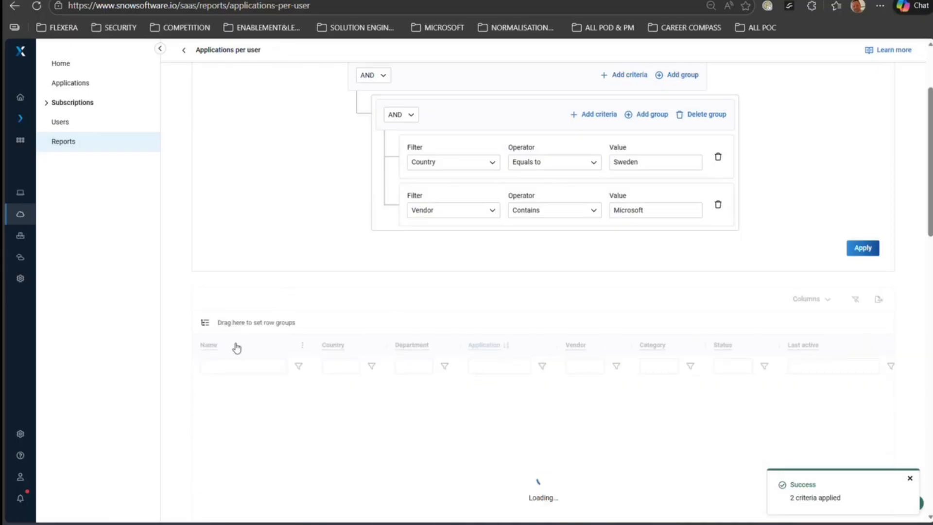
scroll(325, 248, "down", 1)
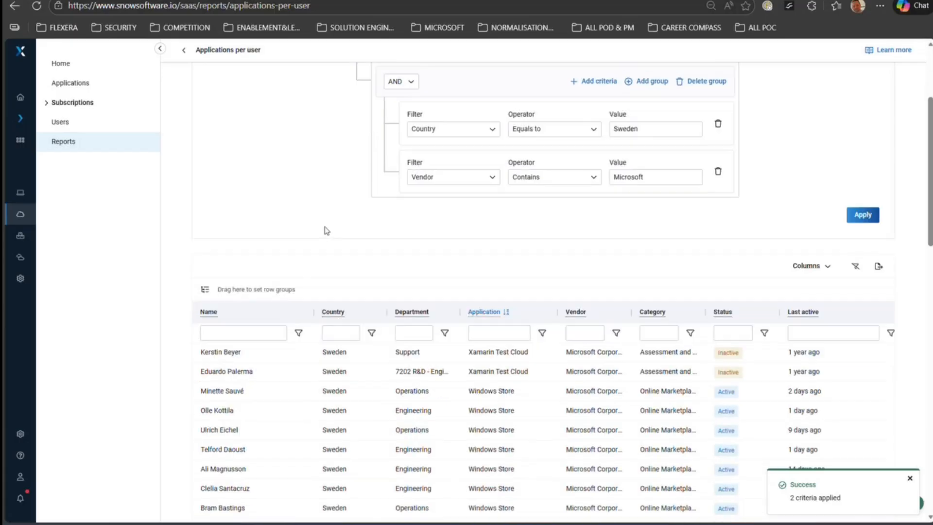
scroll(325, 230, "down", 1)
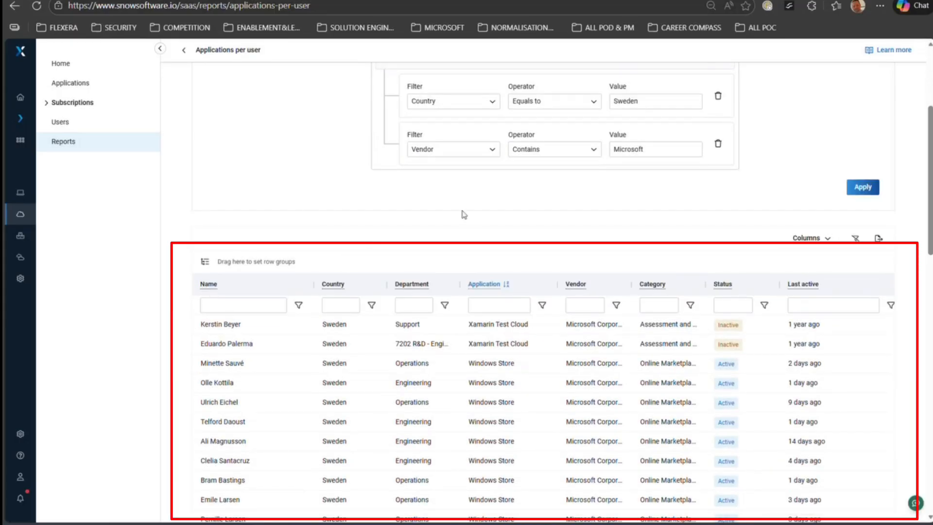
- Add a third criterion to the AND group and set its filter to Status
scroll(671, 256, "up", 4)
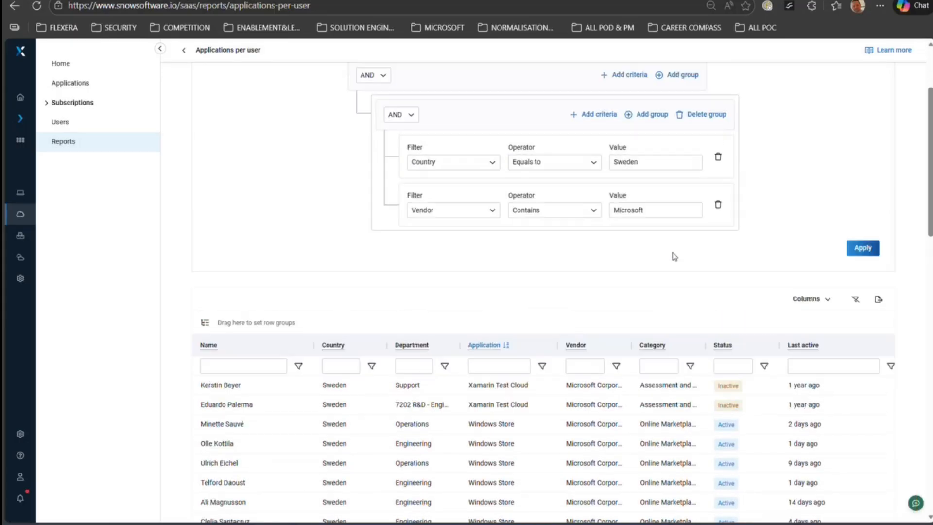
left_click(601, 176)
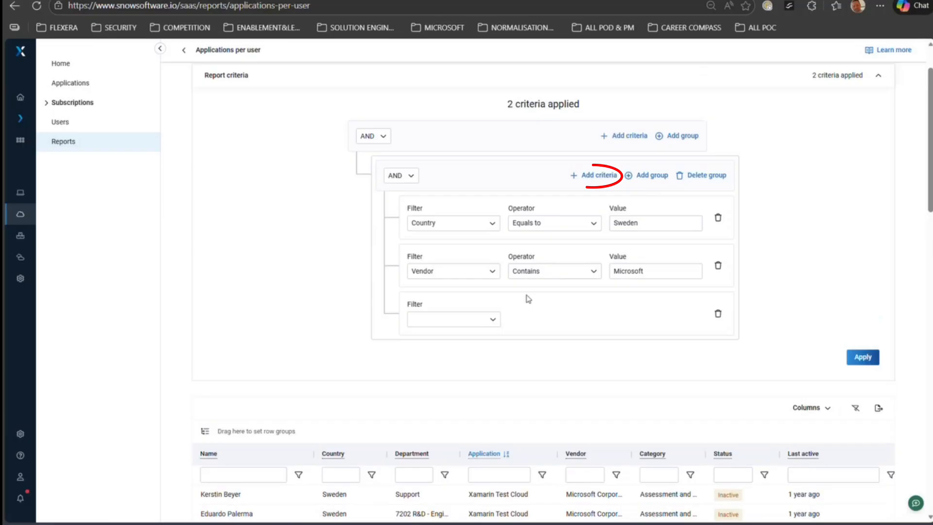
left_click(493, 319)
scroll(469, 376, "down", 4)
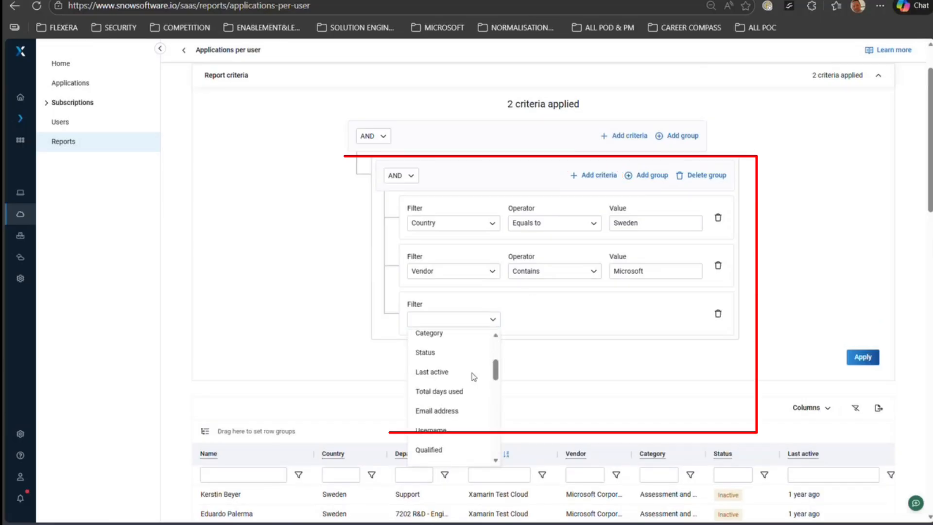
scroll(464, 376, "down", 5)
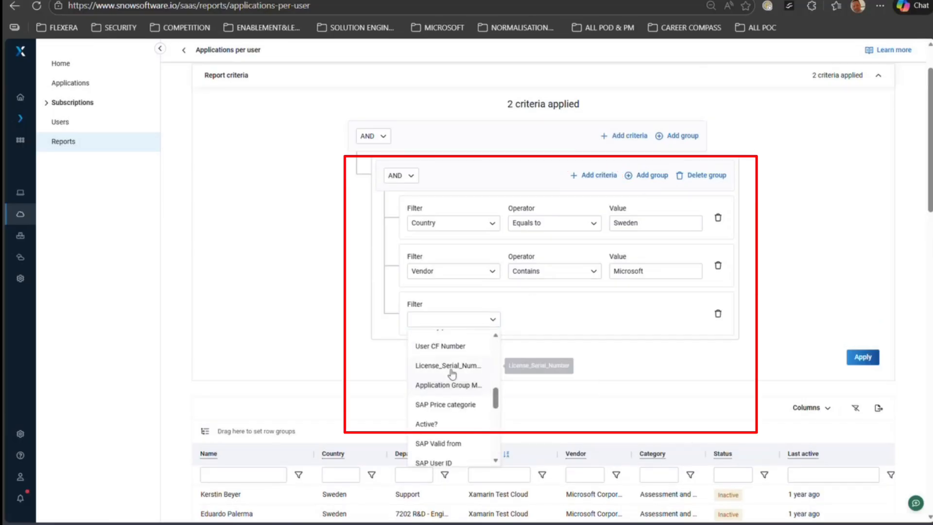
scroll(453, 380, "down", 6)
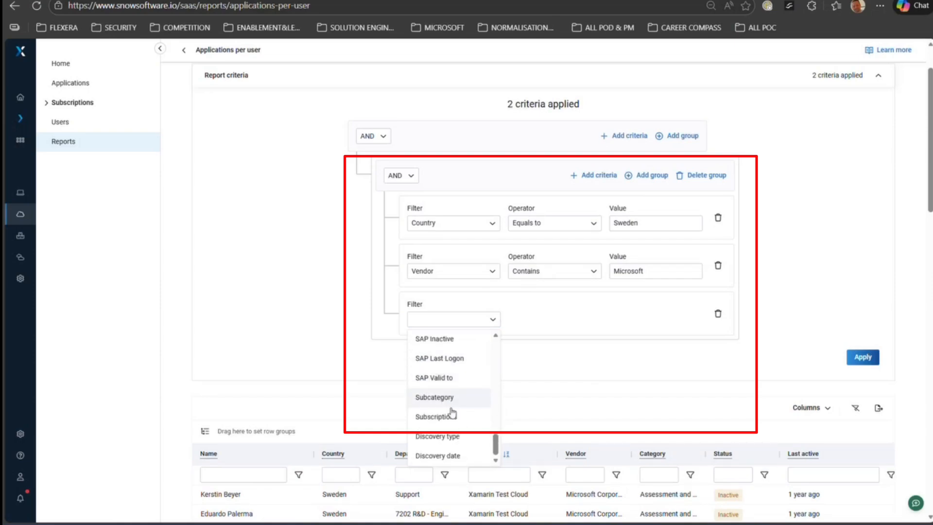
scroll(451, 412, "up", 4)
scroll(455, 411, "up", 5)
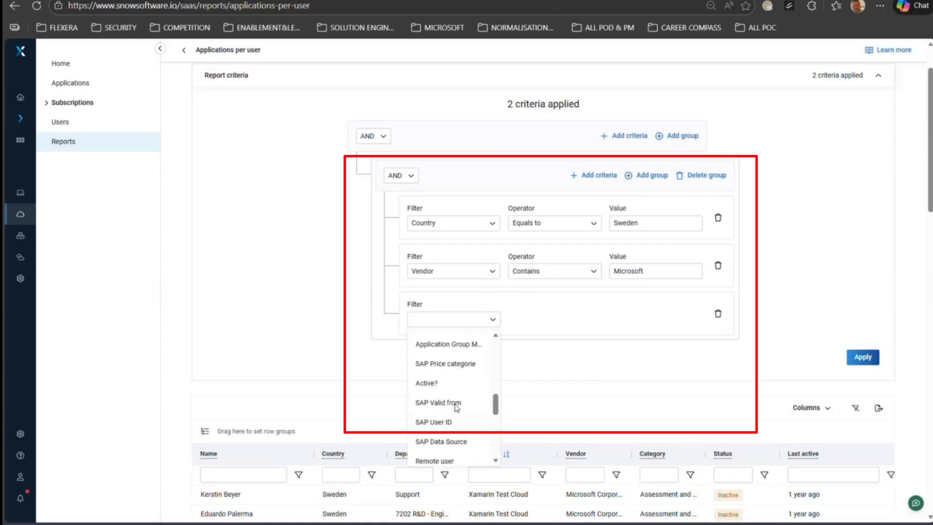
scroll(456, 404, "up", 5)
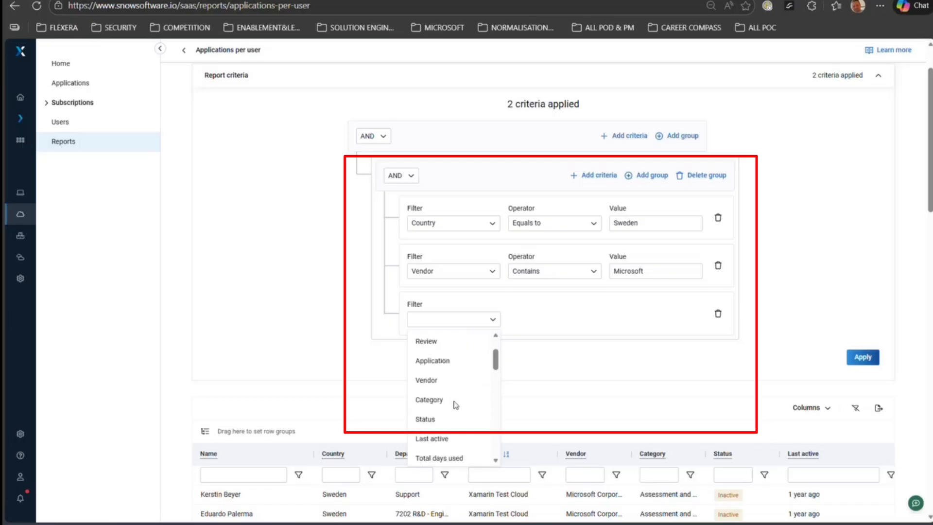
left_click(442, 418)
- Set the Status criterion to equals to Inactive, apply the report criteria and review the filtered user rows
left_click(593, 321)
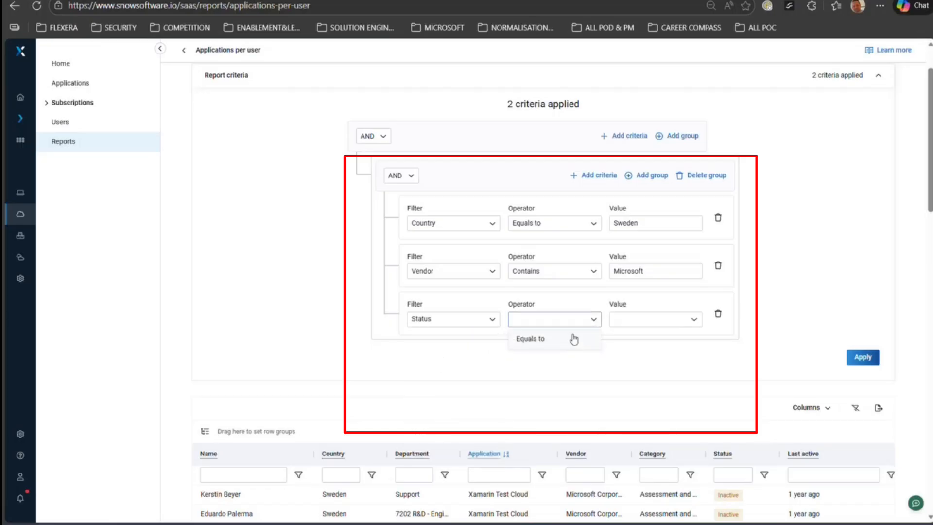
left_click(539, 339)
left_click(692, 320)
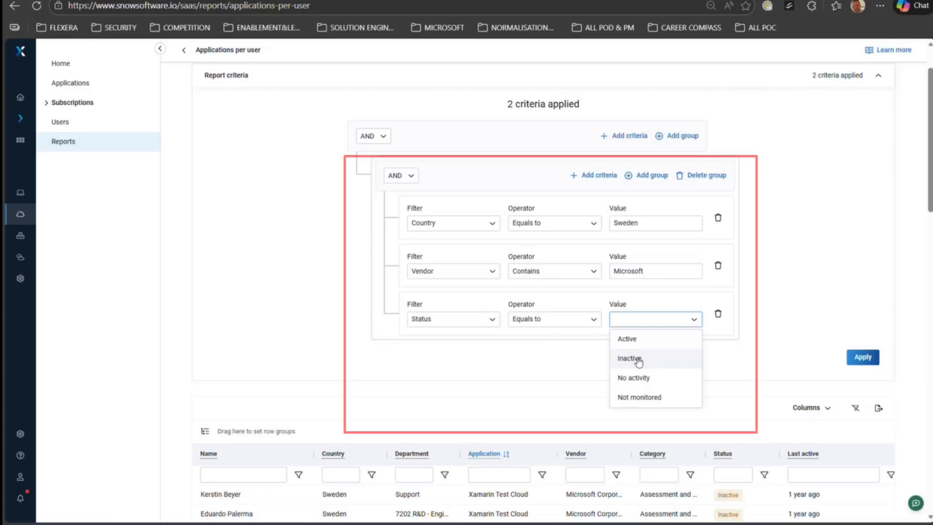
left_click(632, 358)
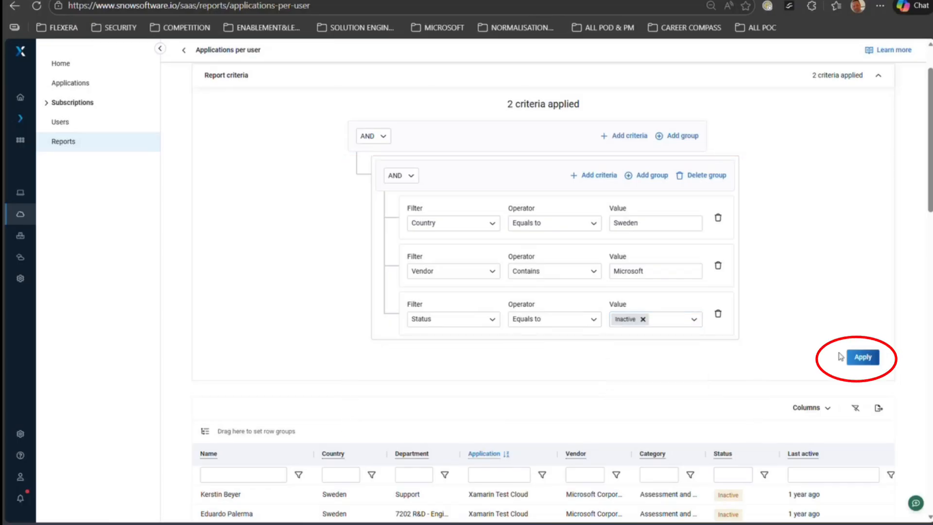
left_click(861, 357)
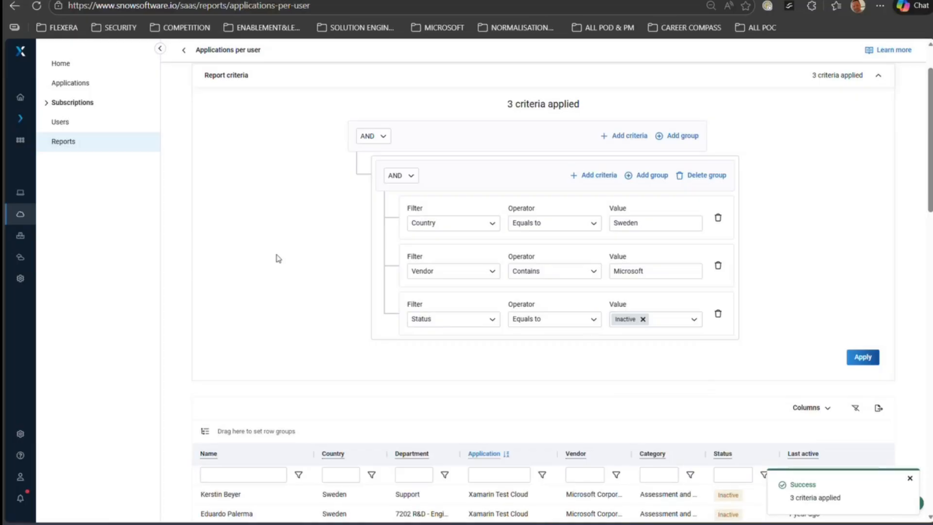
scroll(273, 321, "down", 1)
scroll(273, 321, "down", 5)
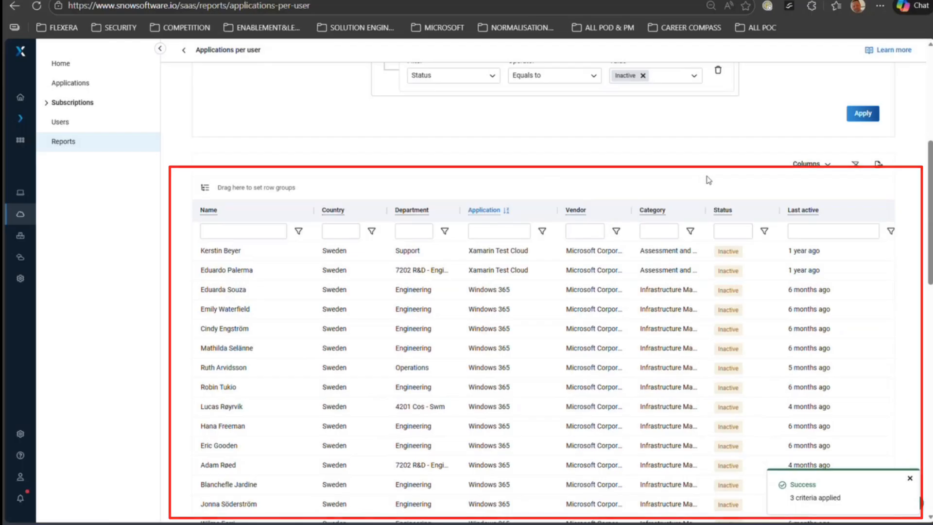
- Replace the whole criteria group with a single criterion, Category contains Artificial
scroll(313, 183, "up", 3)
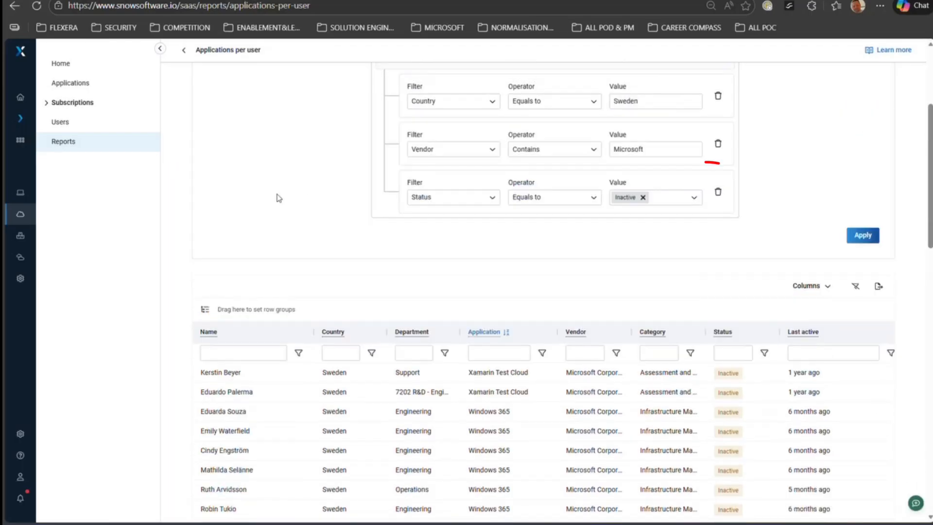
scroll(302, 202, "up", 3)
left_click(708, 175)
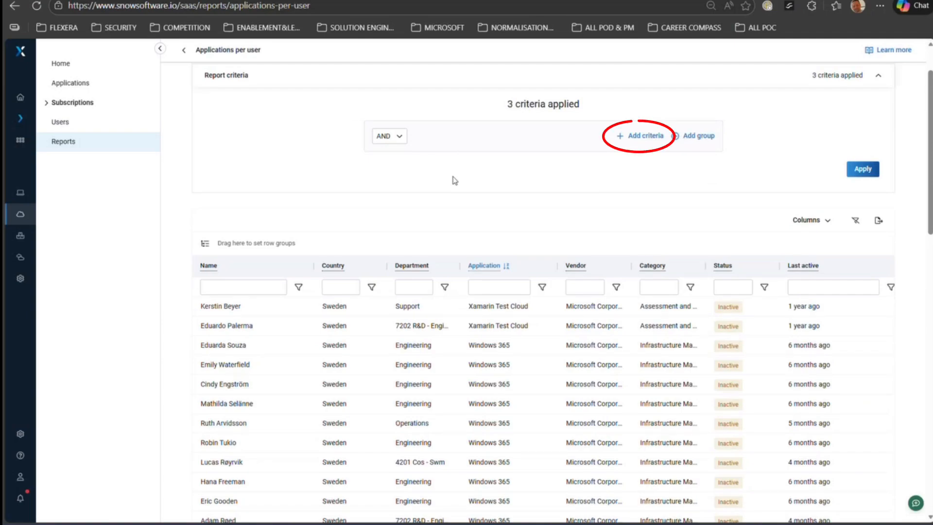
left_click(637, 141)
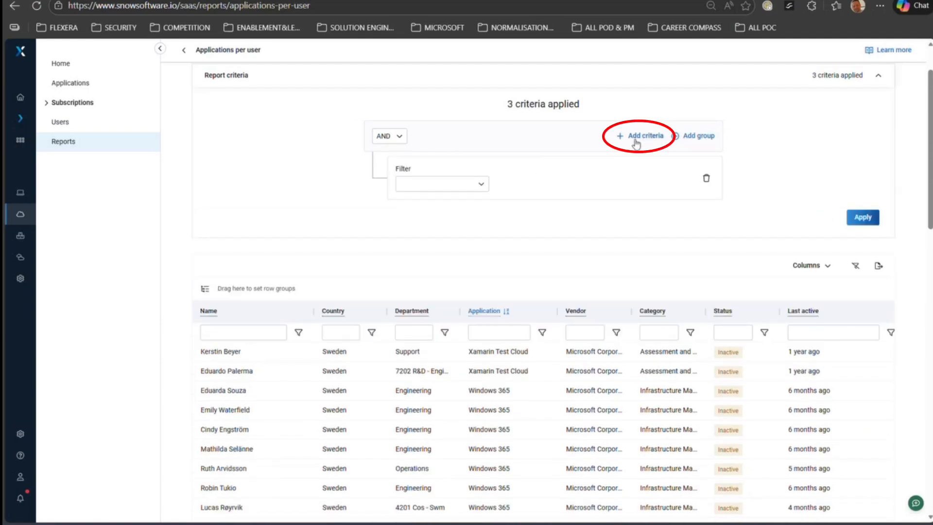
left_click(480, 185)
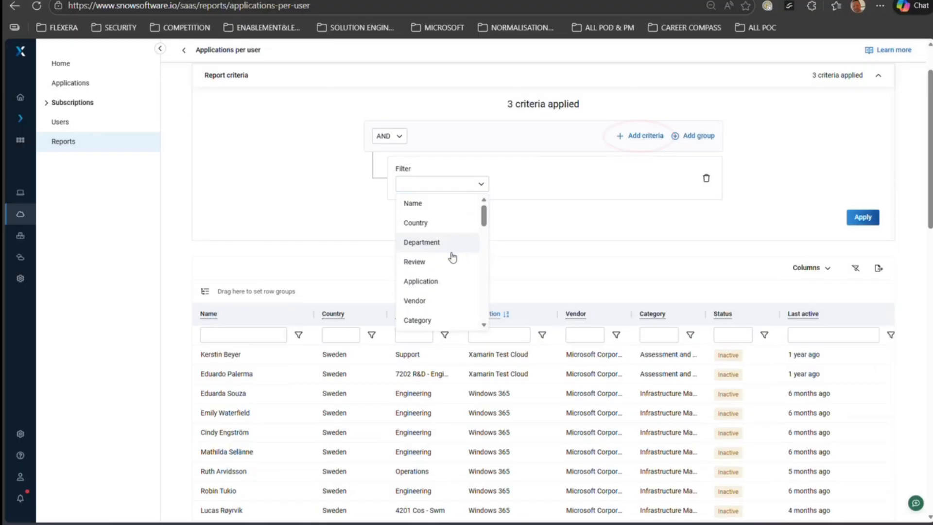
scroll(451, 254, "down", 1)
left_click(431, 261)
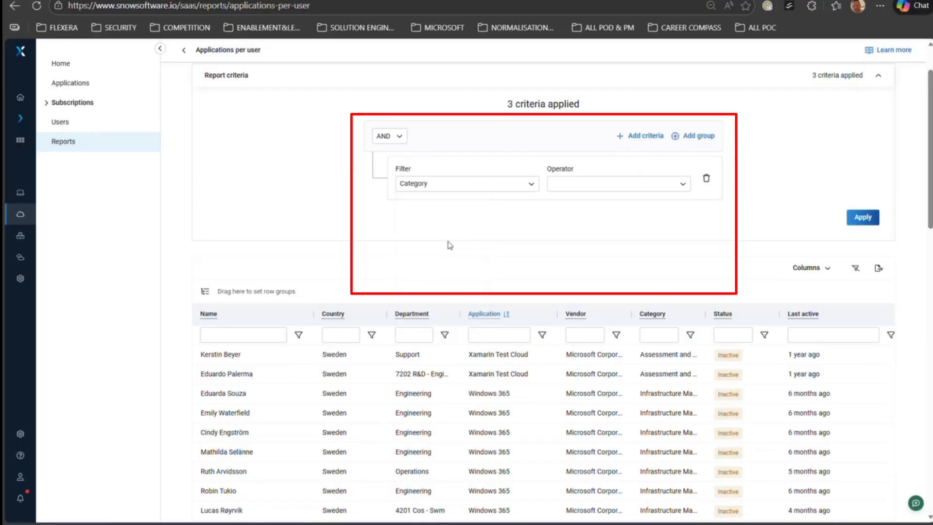
left_click(627, 184)
left_click(601, 206)
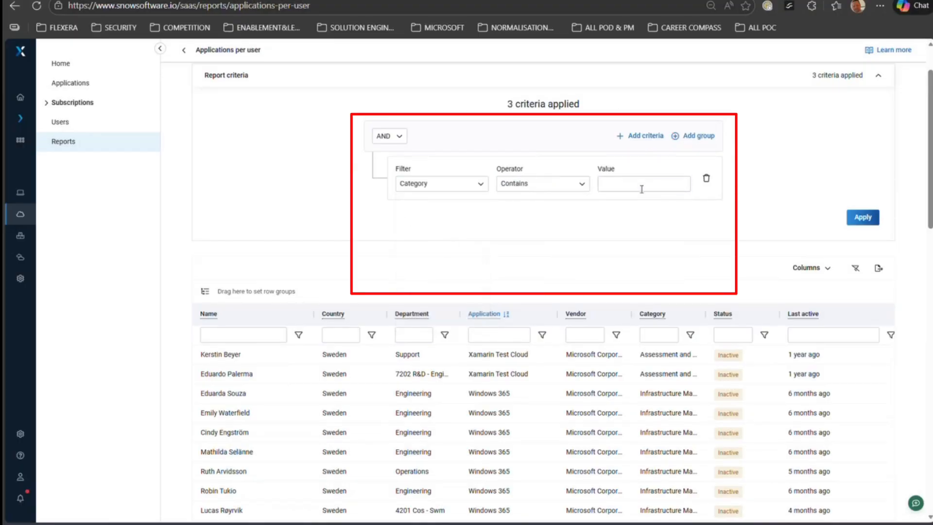
left_click(641, 188)
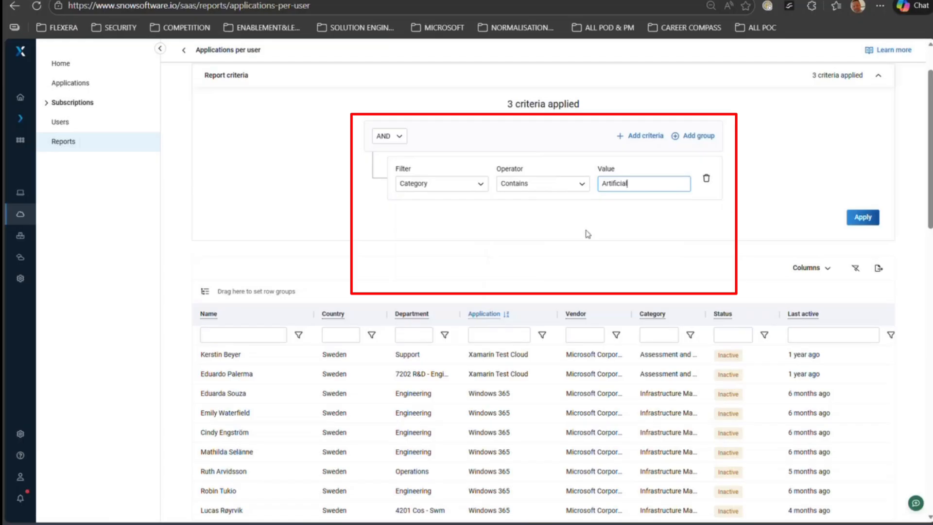
- Add the criterion Subcategory contains chatbot and apply the report criteria
left_click(645, 138)
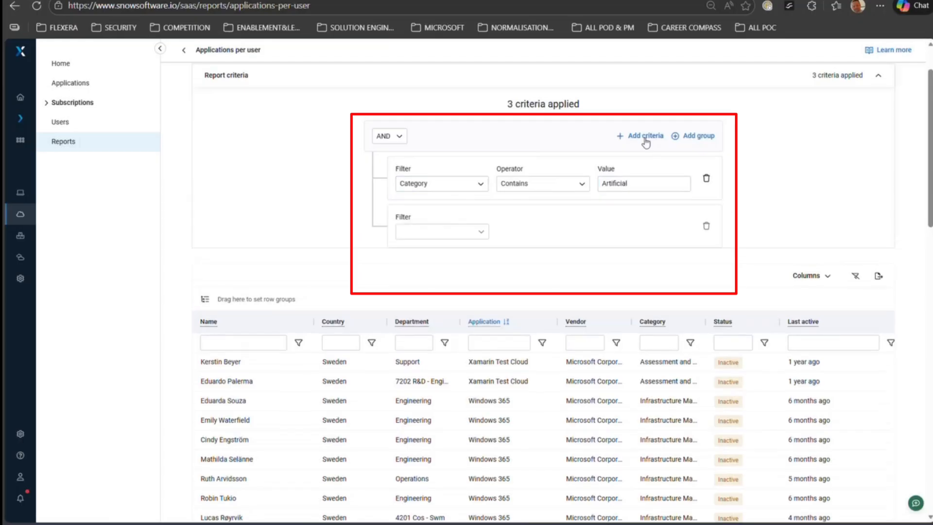
left_click(477, 233)
scroll(440, 299, "down", 2)
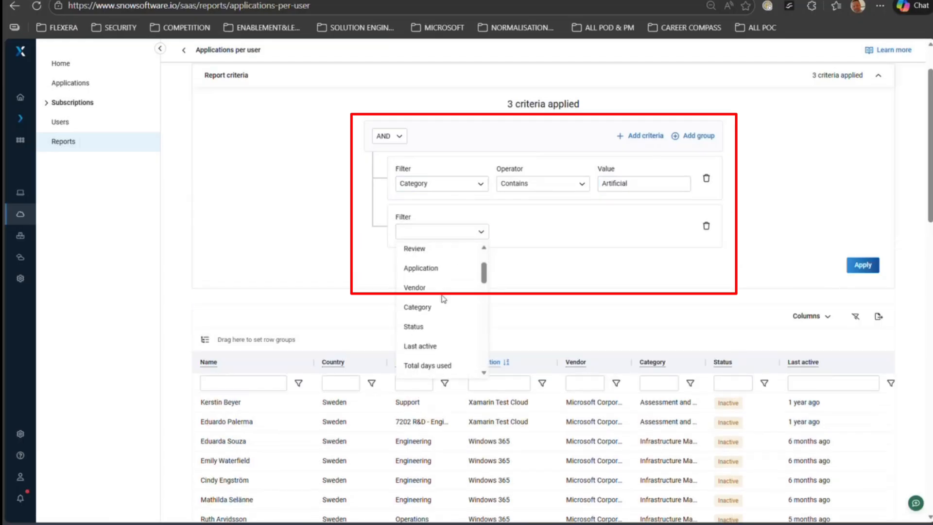
scroll(442, 294, "down", 8)
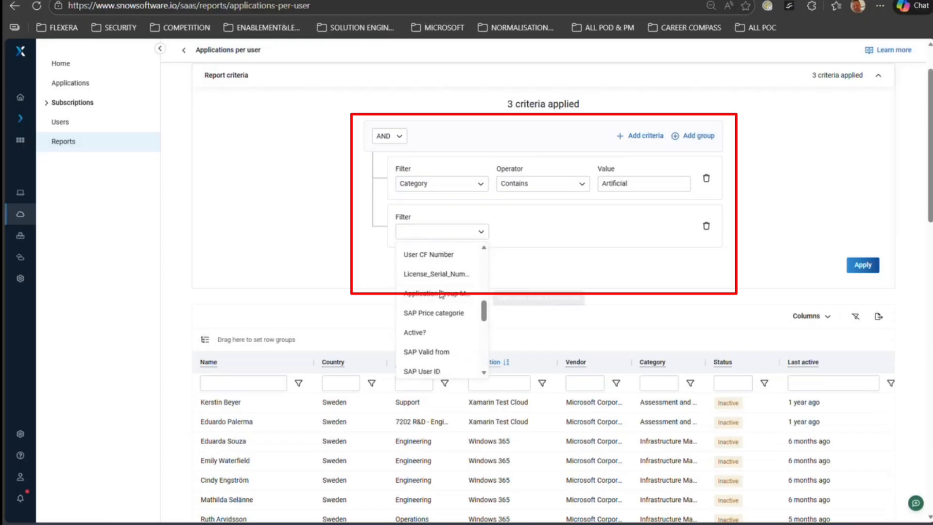
scroll(442, 298, "down", 4)
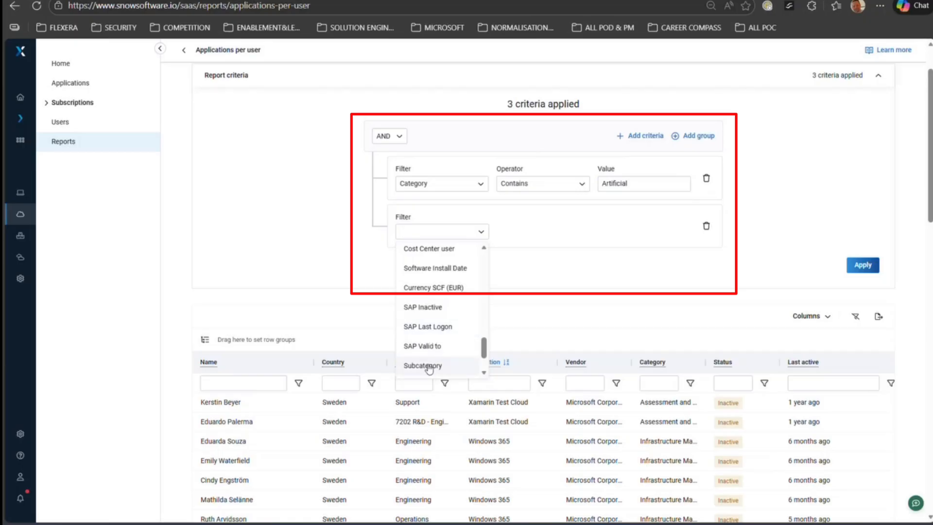
left_click(428, 366)
left_click(661, 232)
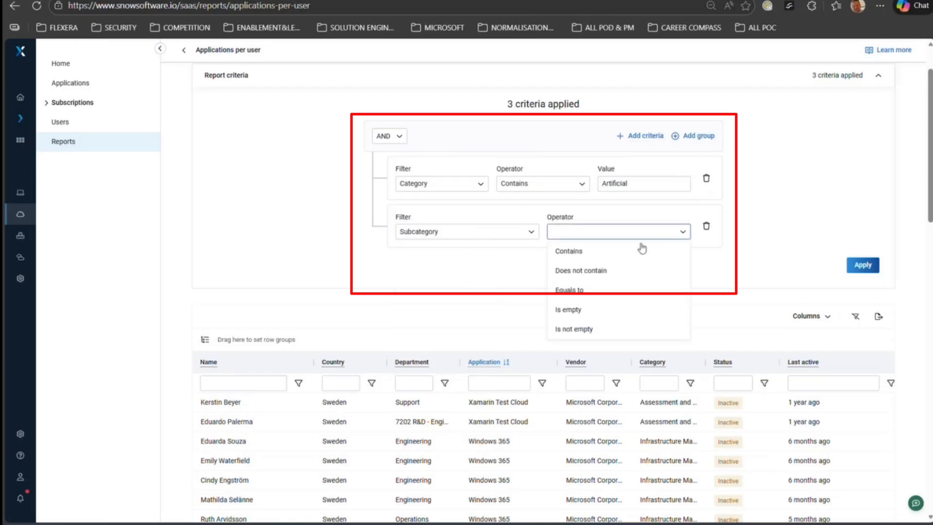
left_click(605, 256)
left_click(654, 230)
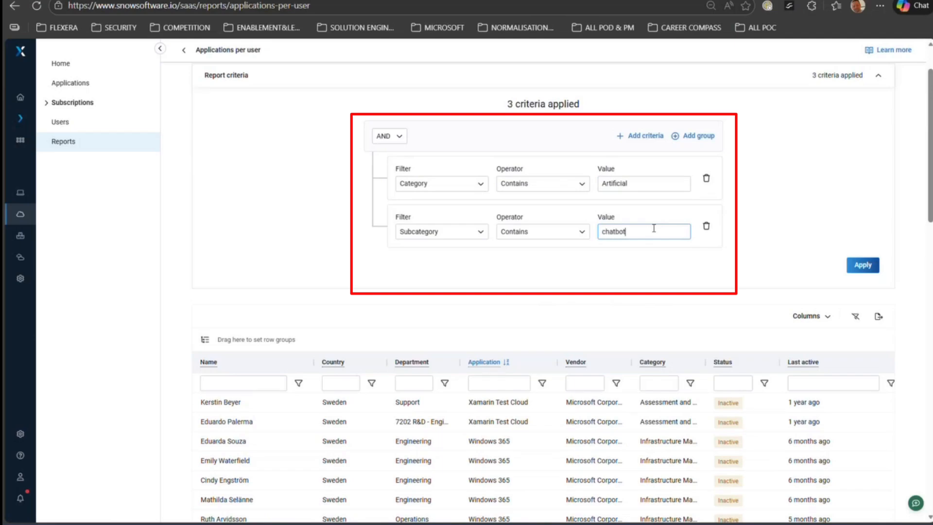
left_click(863, 265)
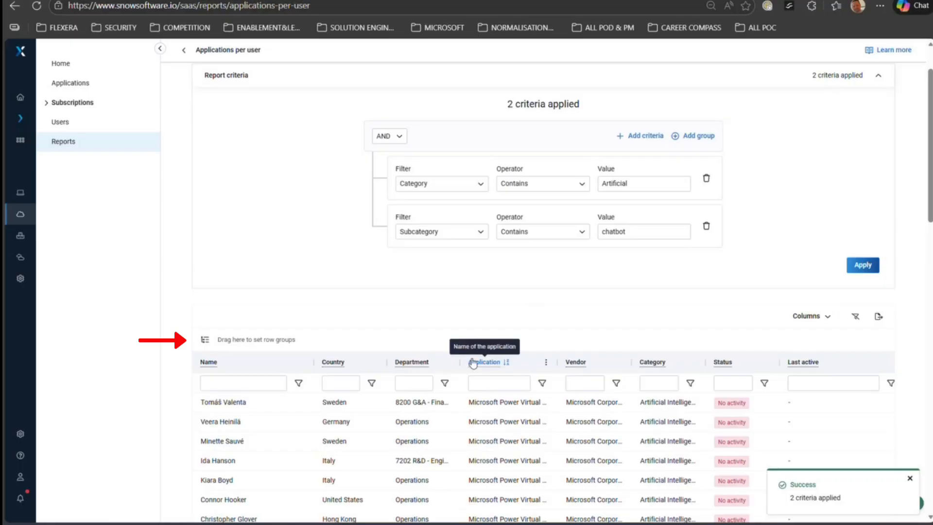
- Group the chatbot report rows by Application and expand the Google Gemini group
left_click_drag(473, 364, 182, 339)
scroll(188, 346, "down", 4)
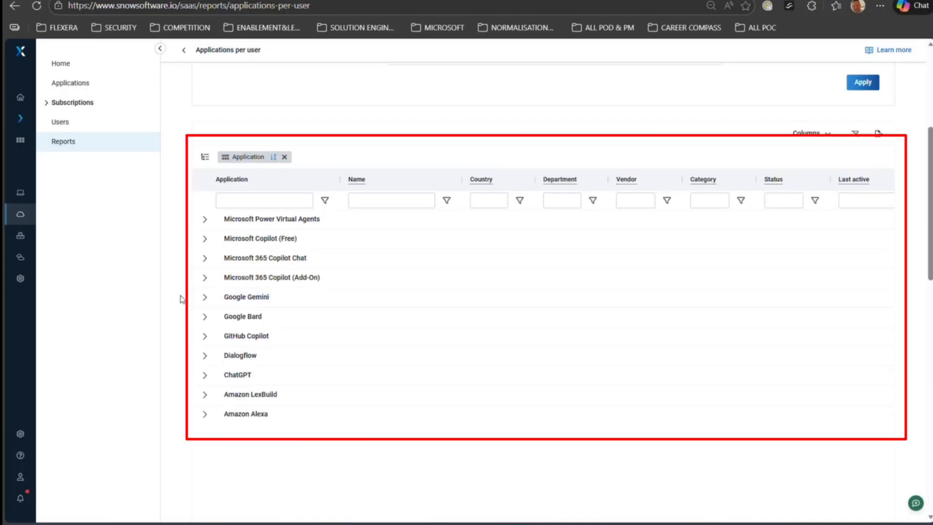
left_click(205, 296)
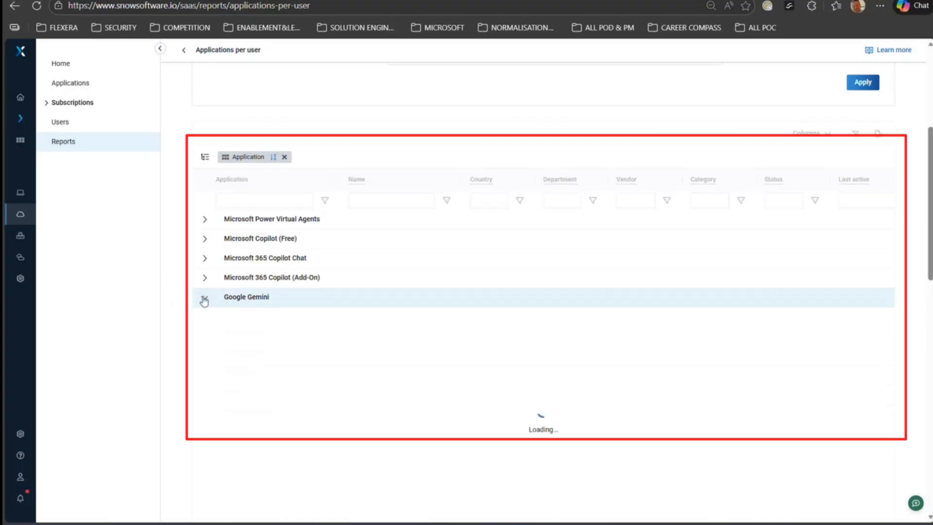